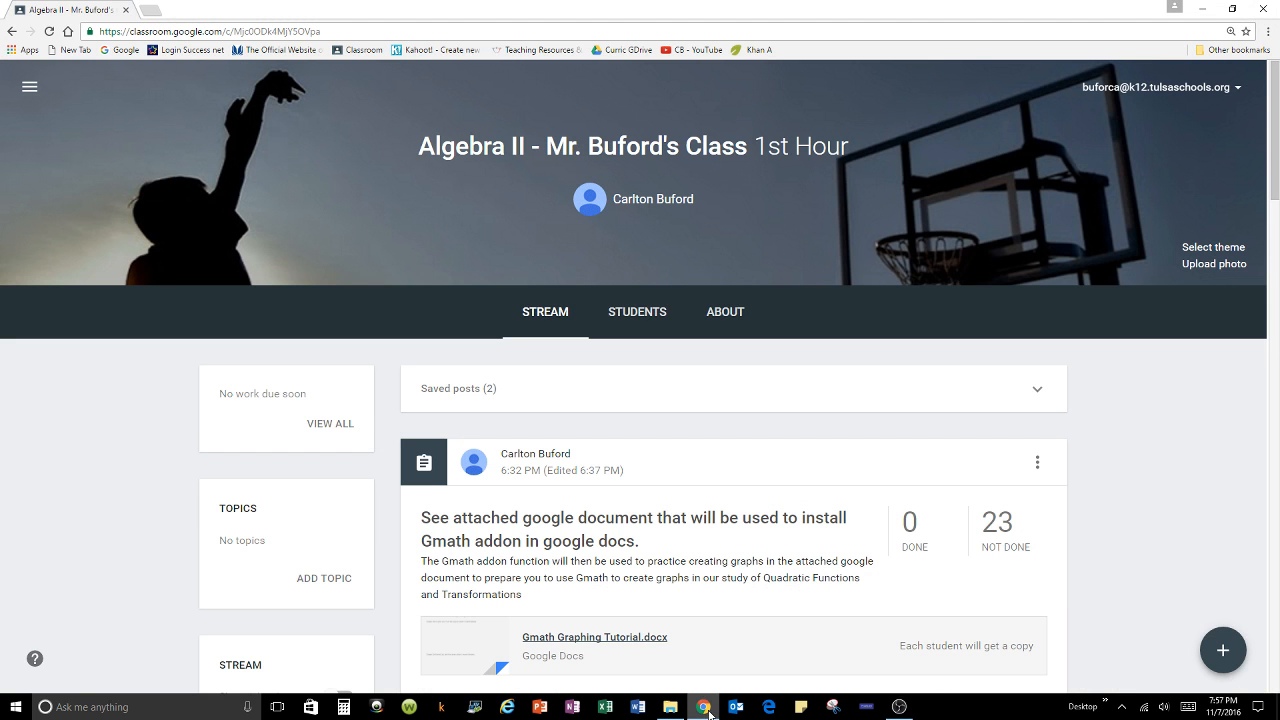
# Open the attached Gmath Graphing Tutorial.docx from the class stream and review its graphing exercises
pyautogui.click(701, 706)
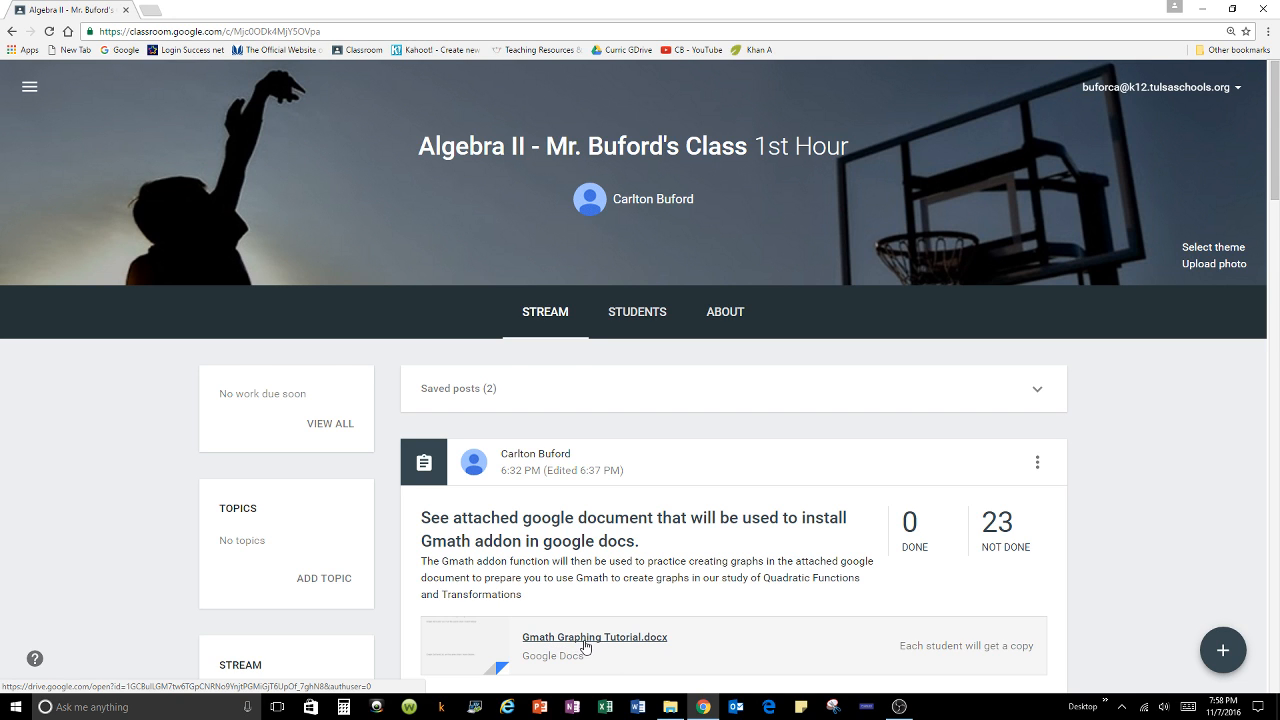
pyautogui.click(586, 645)
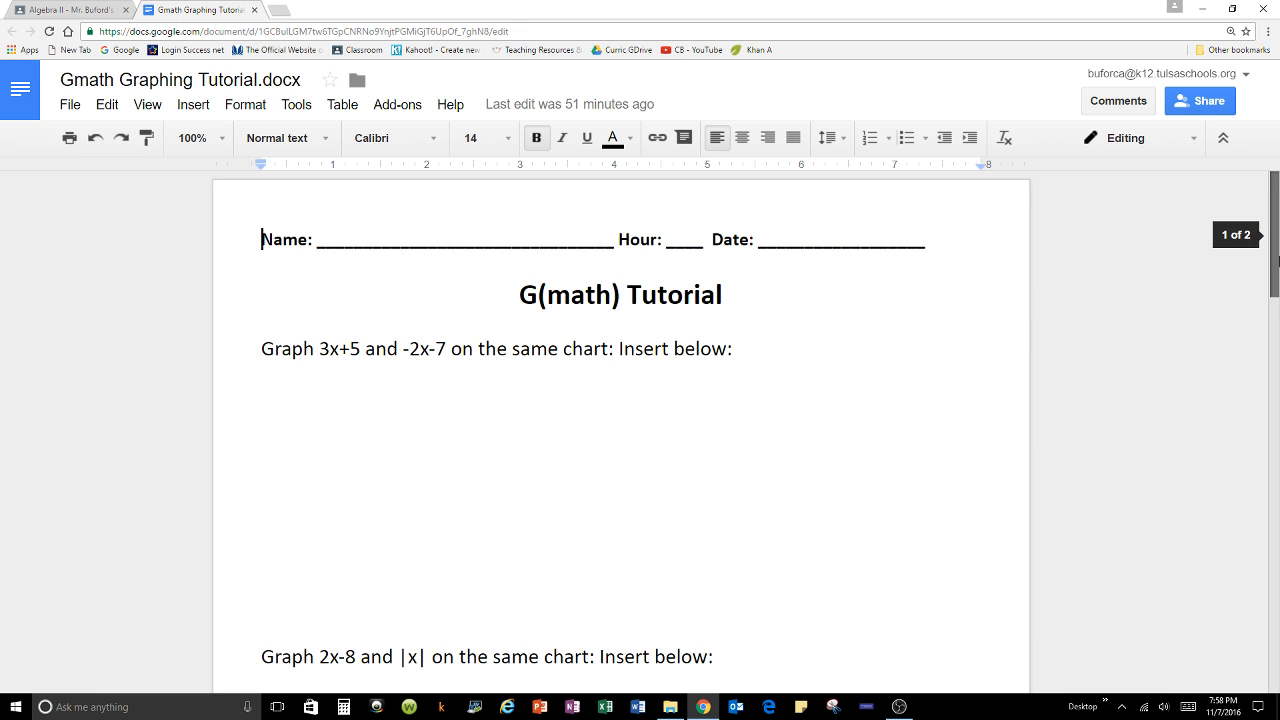
pyautogui.moveTo(1277, 264)
pyautogui.mouseDown()
pyautogui.moveTo(1276, 375)
pyautogui.moveTo(1265, 322)
pyautogui.moveTo(1264, 376)
pyautogui.moveTo(1257, 335)
pyautogui.moveTo(1276, 421)
pyautogui.moveTo(1275, 573)
pyautogui.moveTo(1267, 249)
pyautogui.mouseUp()
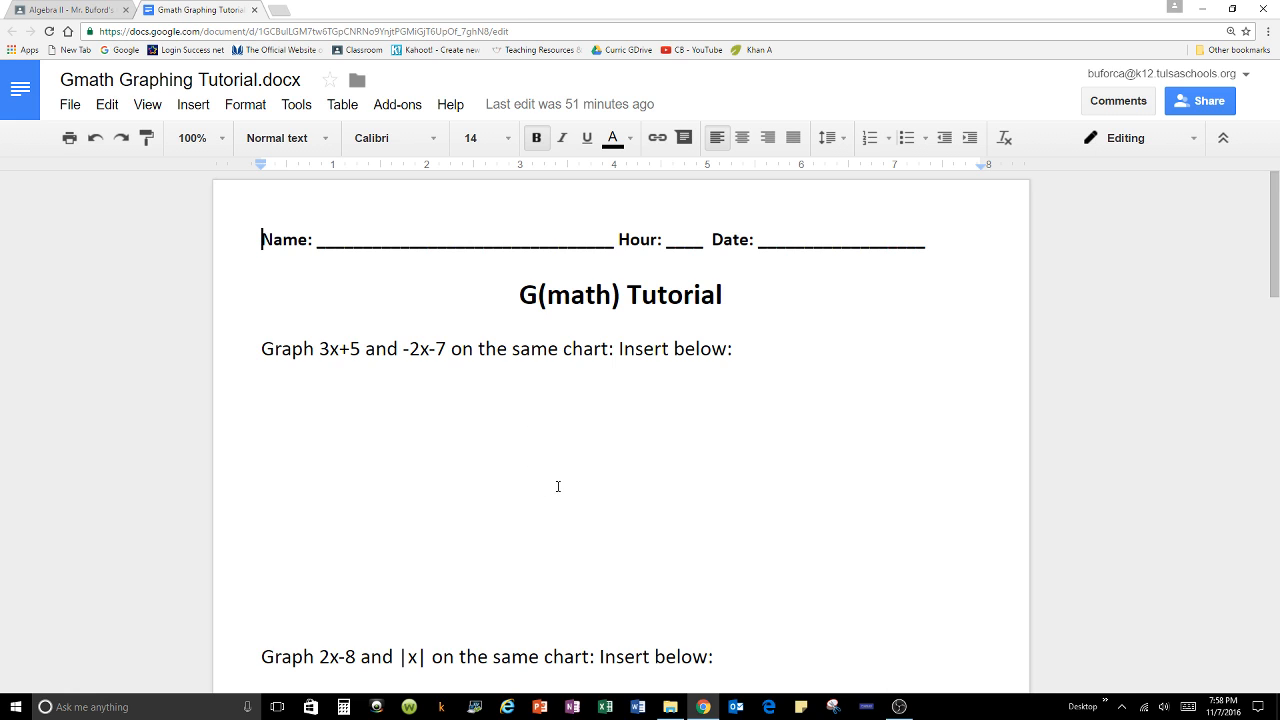
pyautogui.moveTo(1276, 277); pyautogui.dragTo(1277, 355)
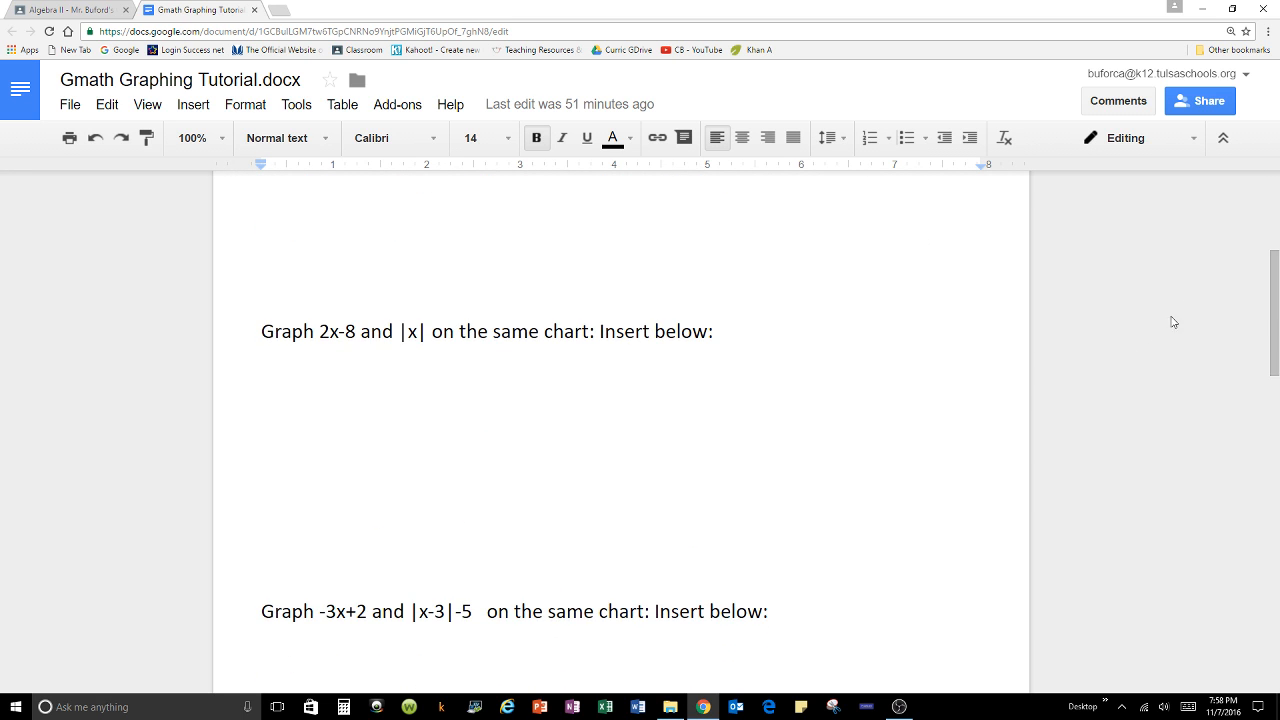
pyautogui.scroll(-3, 1261, 340)
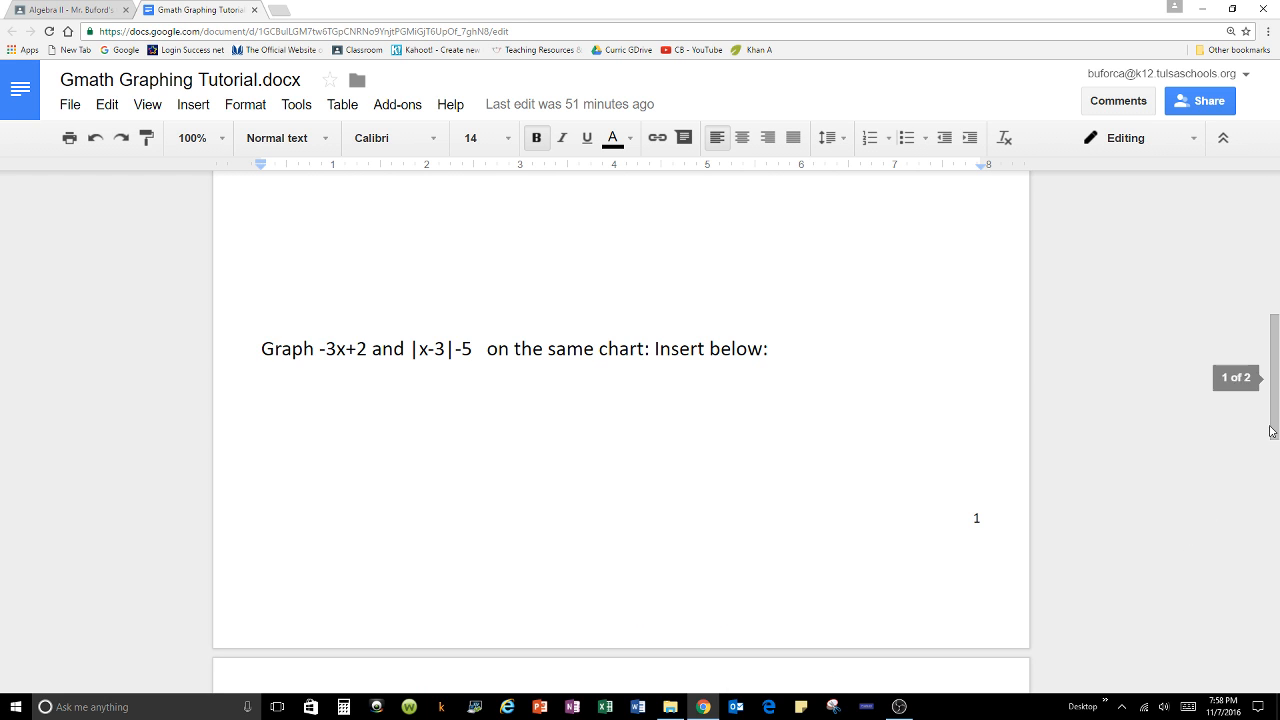
pyautogui.moveTo(1276, 378); pyautogui.dragTo(1277, 237)
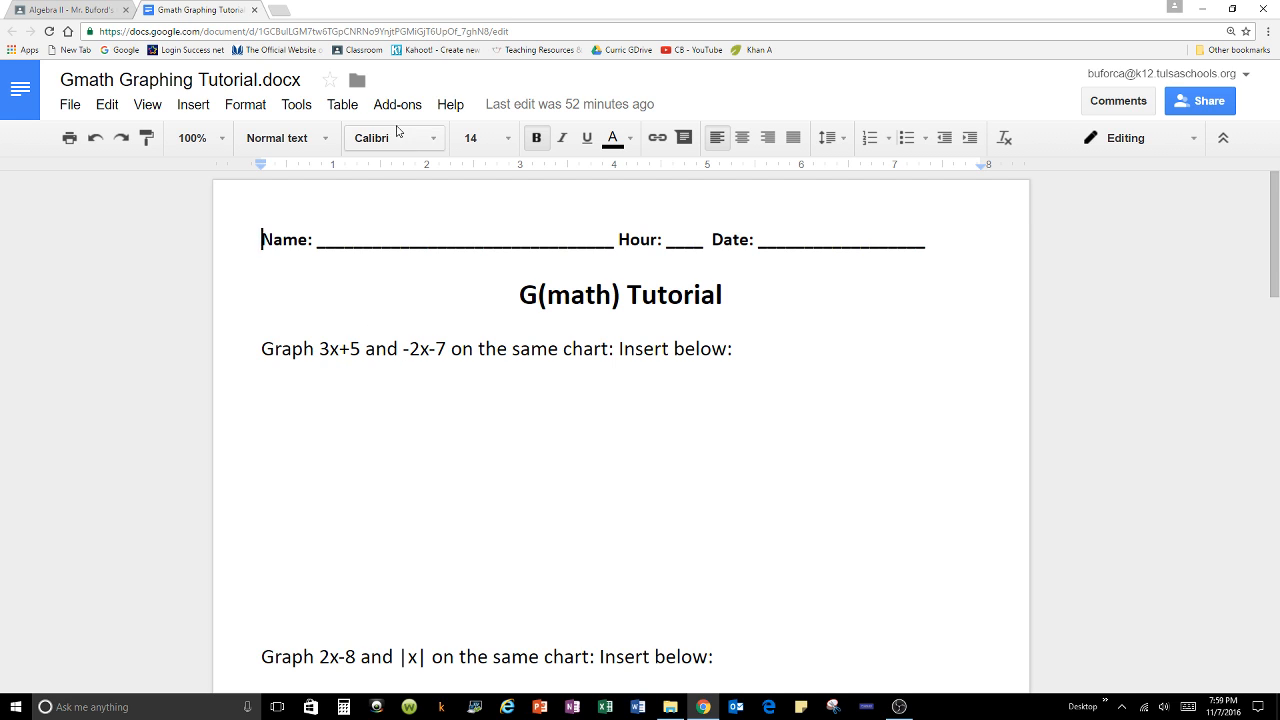
# Search the document add-ons store for Gmath
pyautogui.click(398, 108)
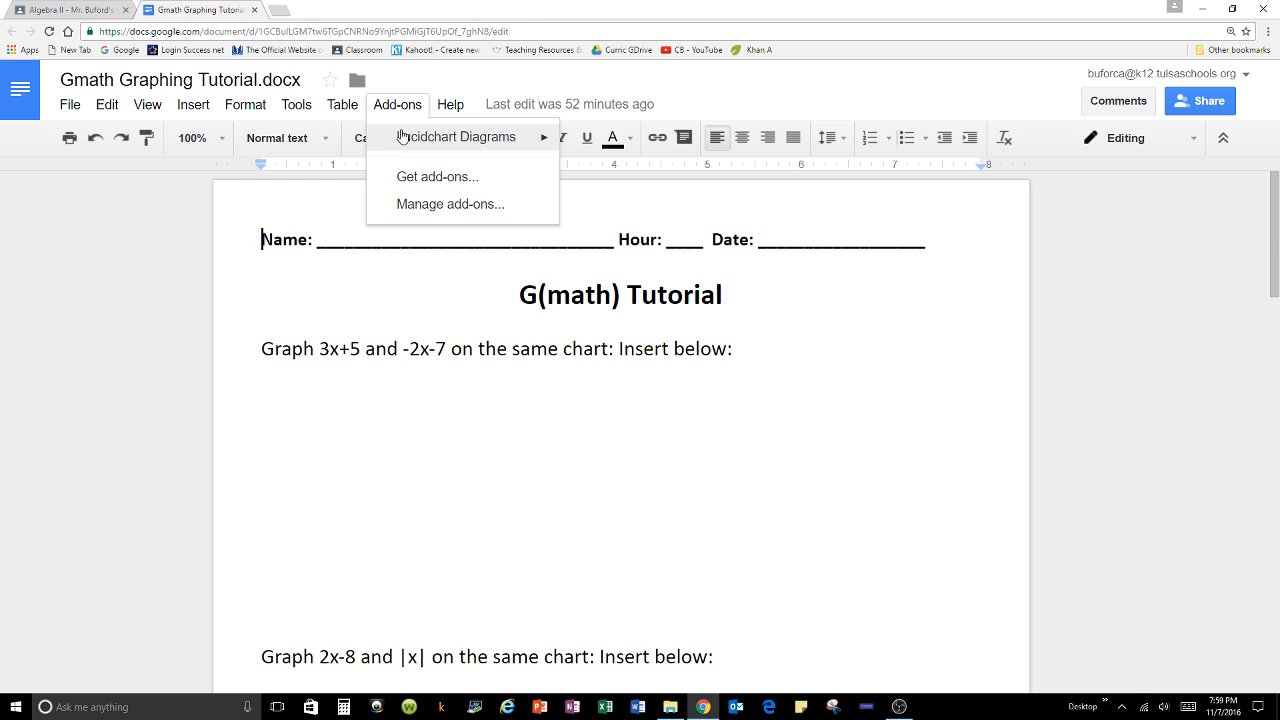
pyautogui.click(424, 180)
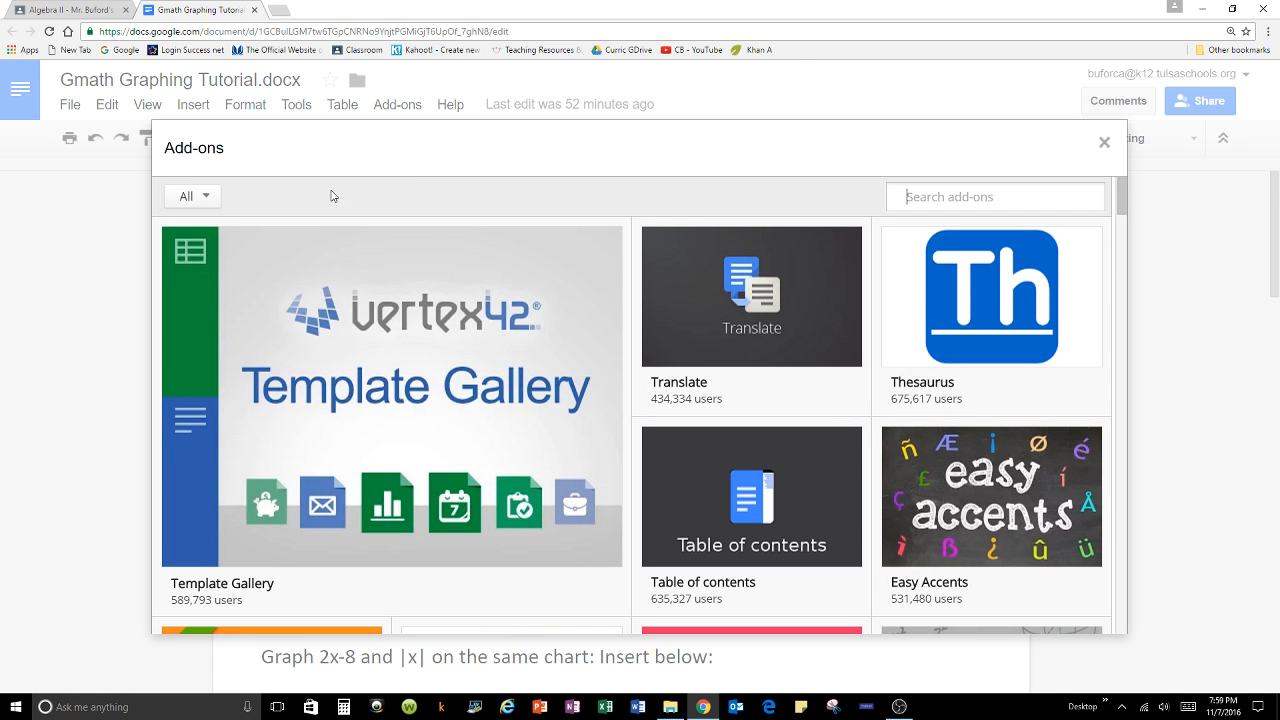
pyautogui.click(932, 198)
pyautogui.write('Gm')
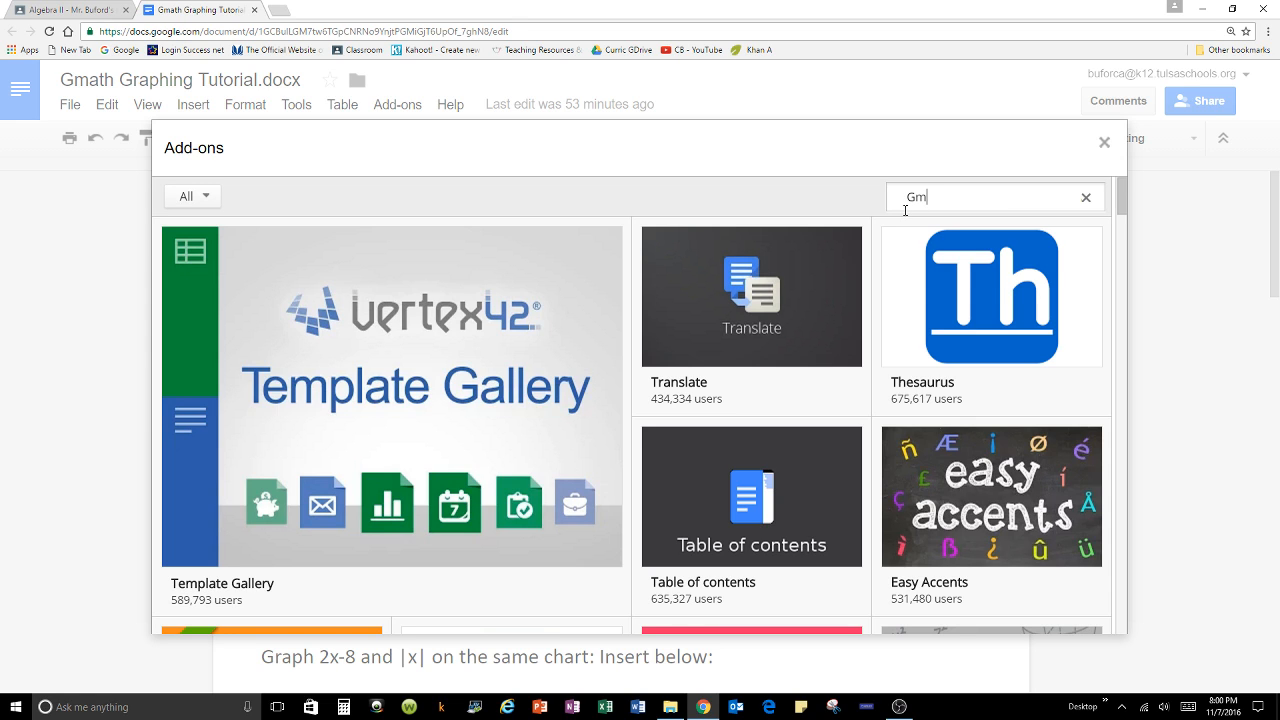
pyautogui.write('ath')
pyautogui.press('Return')
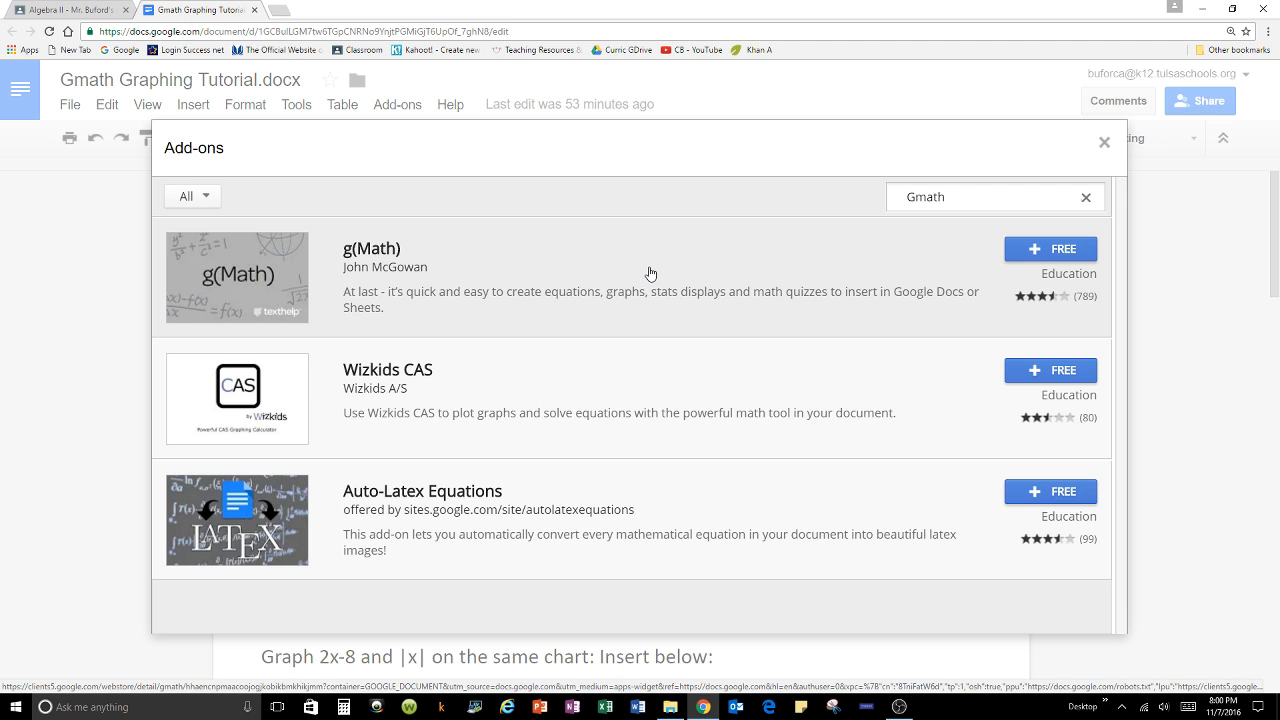
# Install the free g(Math) add-on, allow its requested account permissions and dismiss its introduction
pyautogui.click(1036, 255)
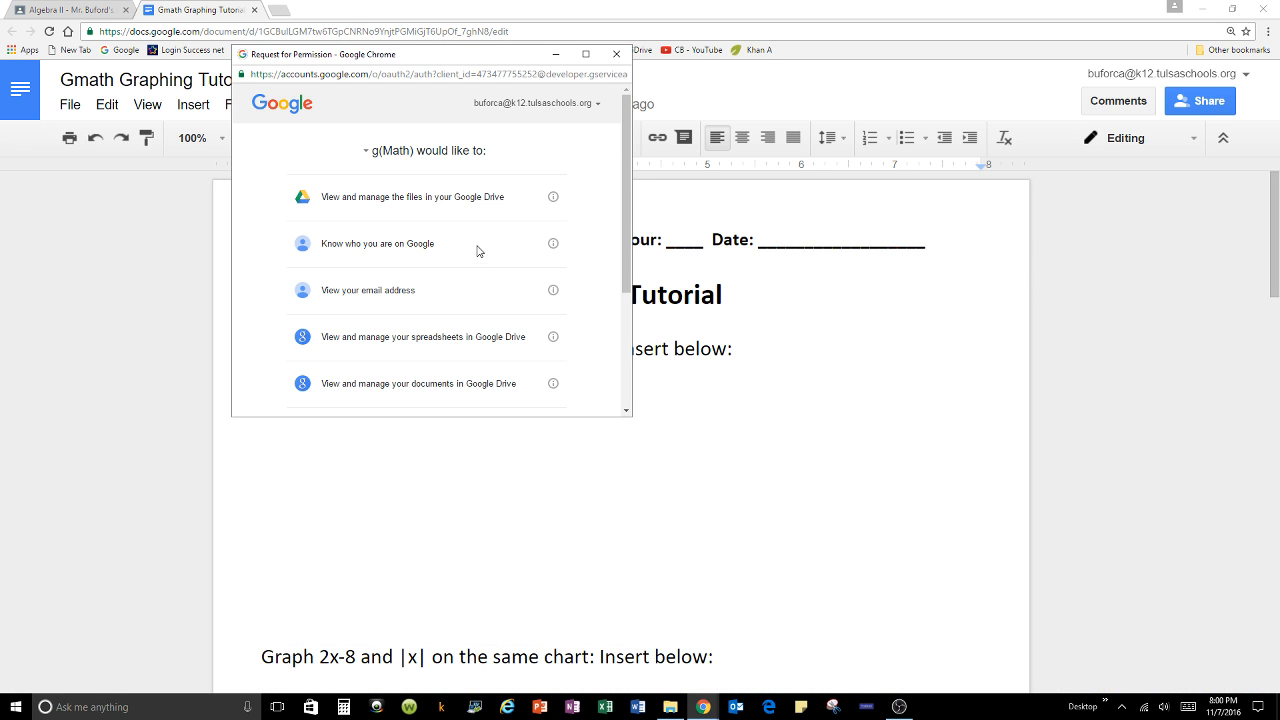
pyautogui.moveTo(627, 164); pyautogui.dragTo(628, 314)
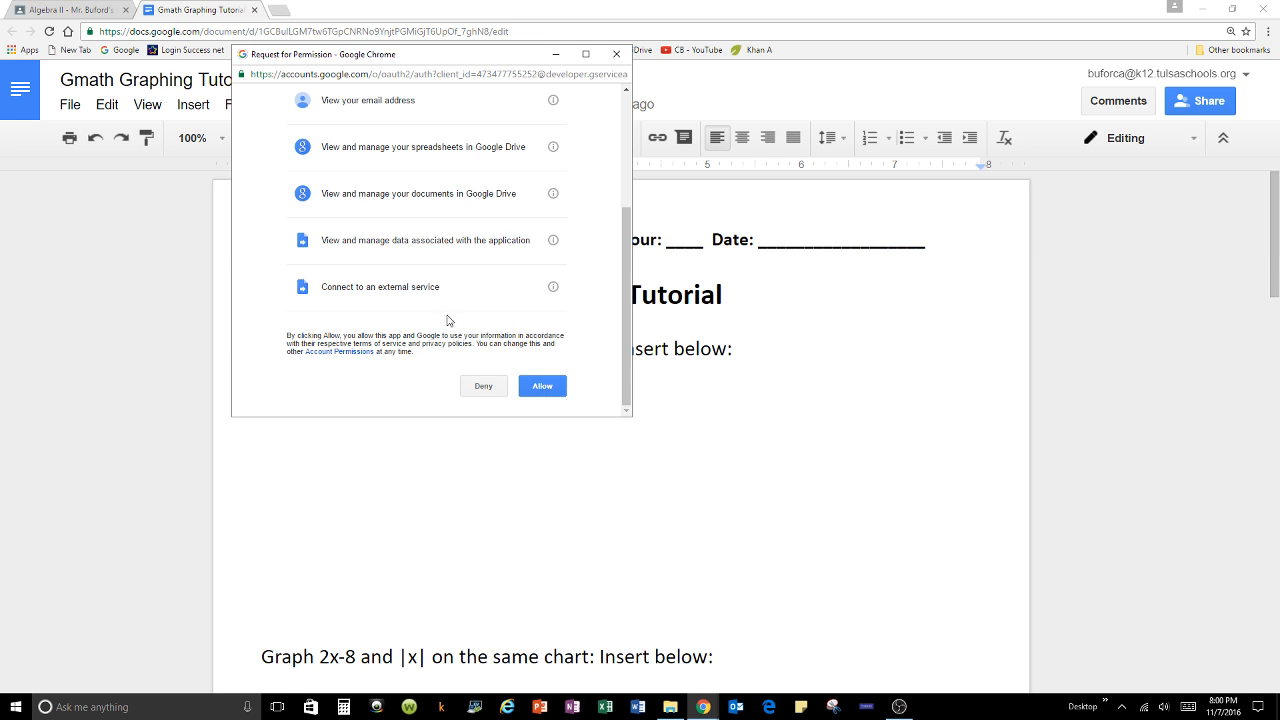
pyautogui.click(547, 389)
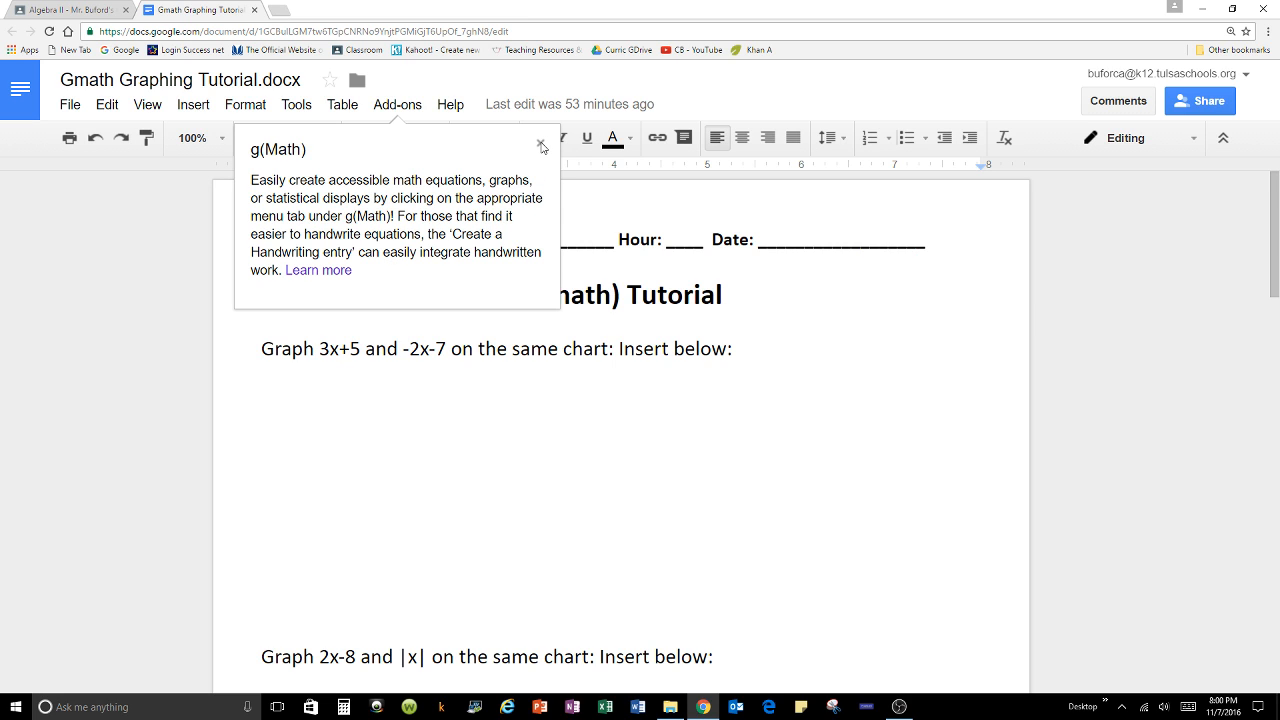
pyautogui.click(541, 146)
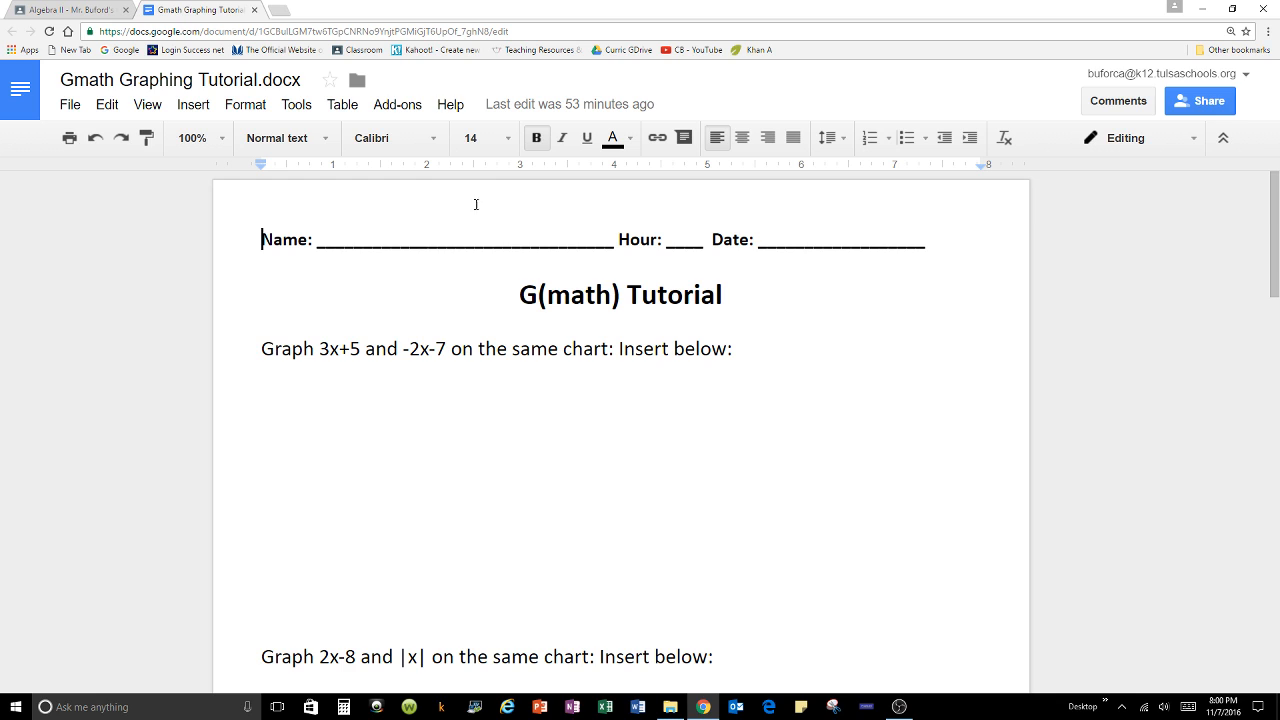
# Open the g(Math) graph creator alongside the document
pyautogui.click(407, 107)
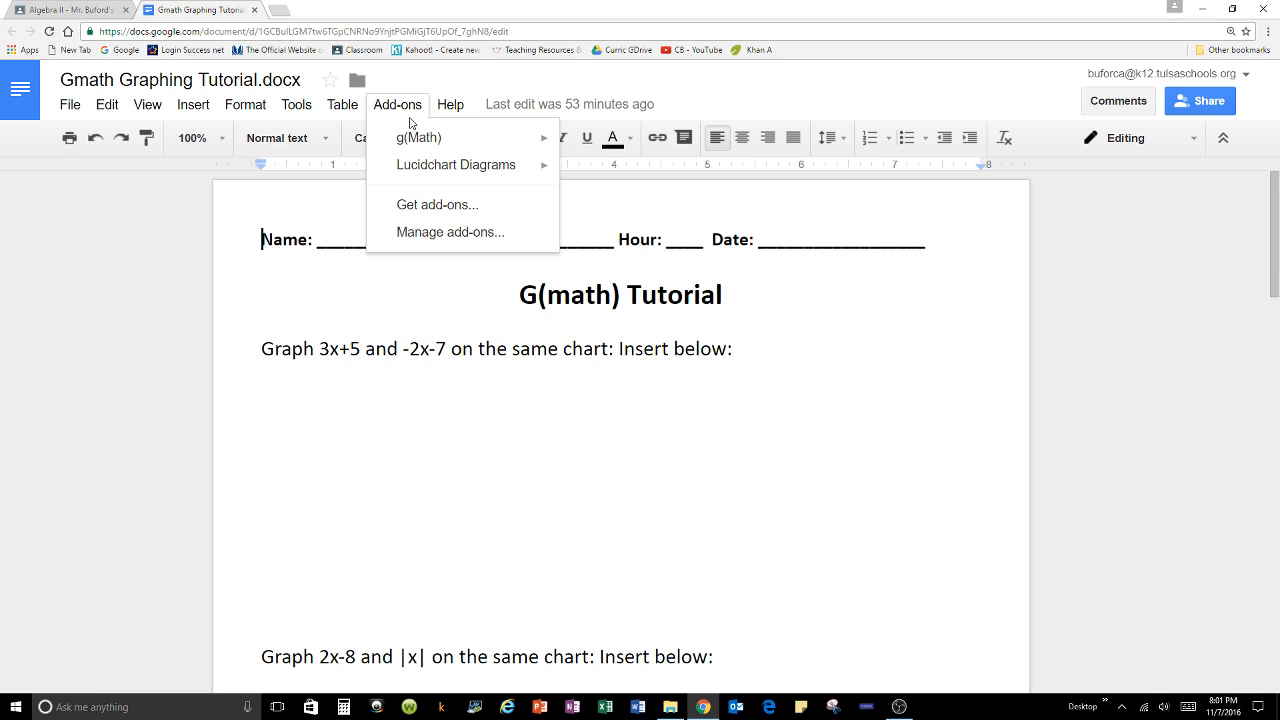
pyautogui.moveTo(414, 136)
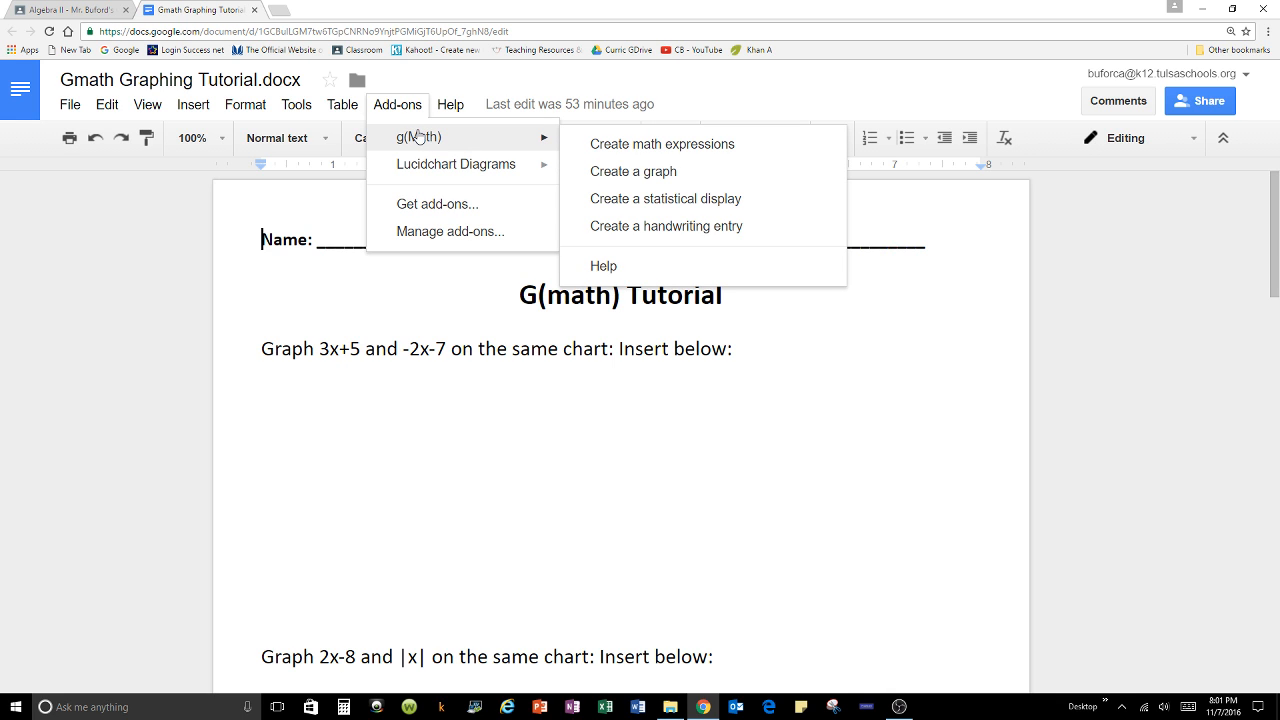
pyautogui.click(626, 175)
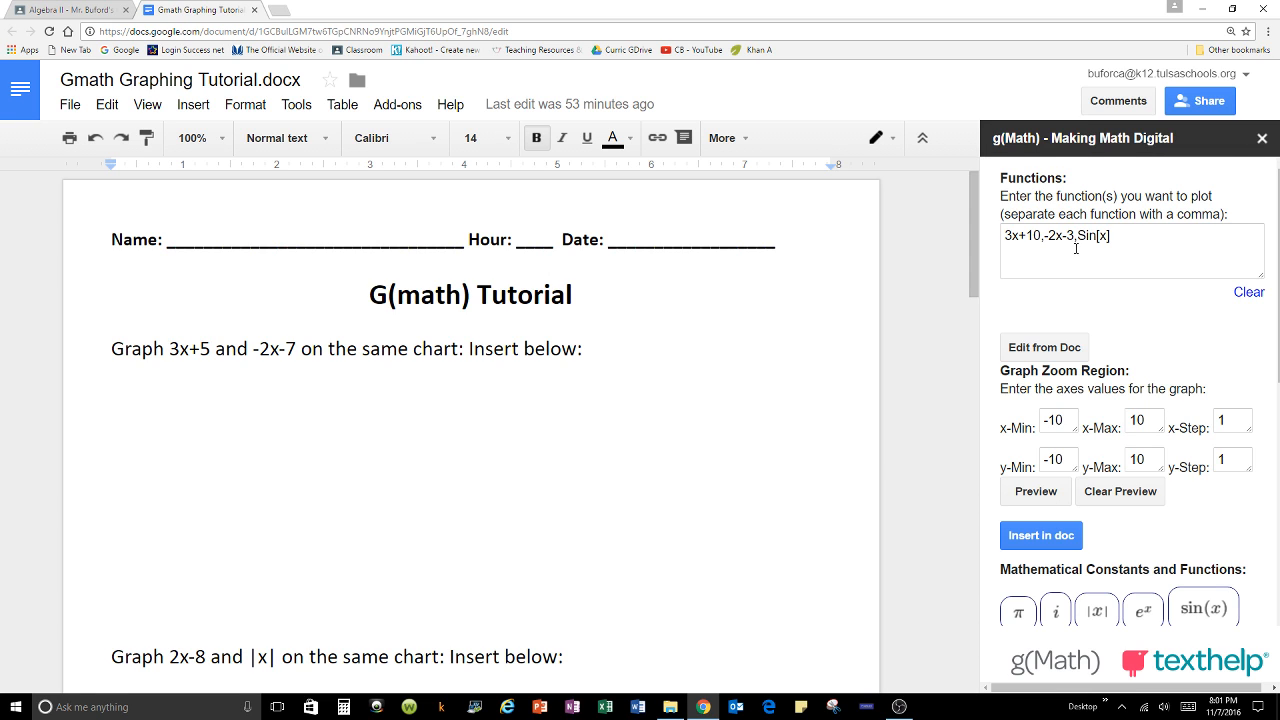
# Insert the sample graph of 3x+10,-2x-3,Sin[x] on the blank line below the first graphing exercise
pyautogui.click(141, 376)
pyautogui.click(1053, 533)
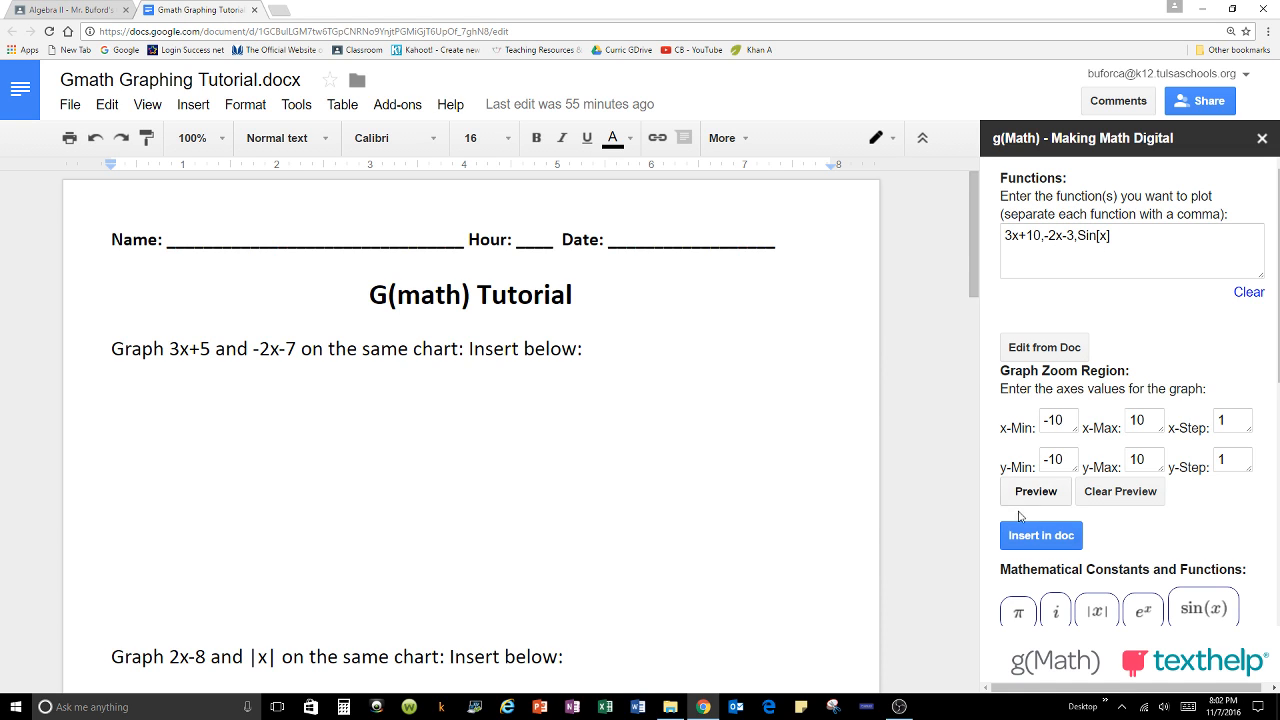
pyautogui.click(1041, 537)
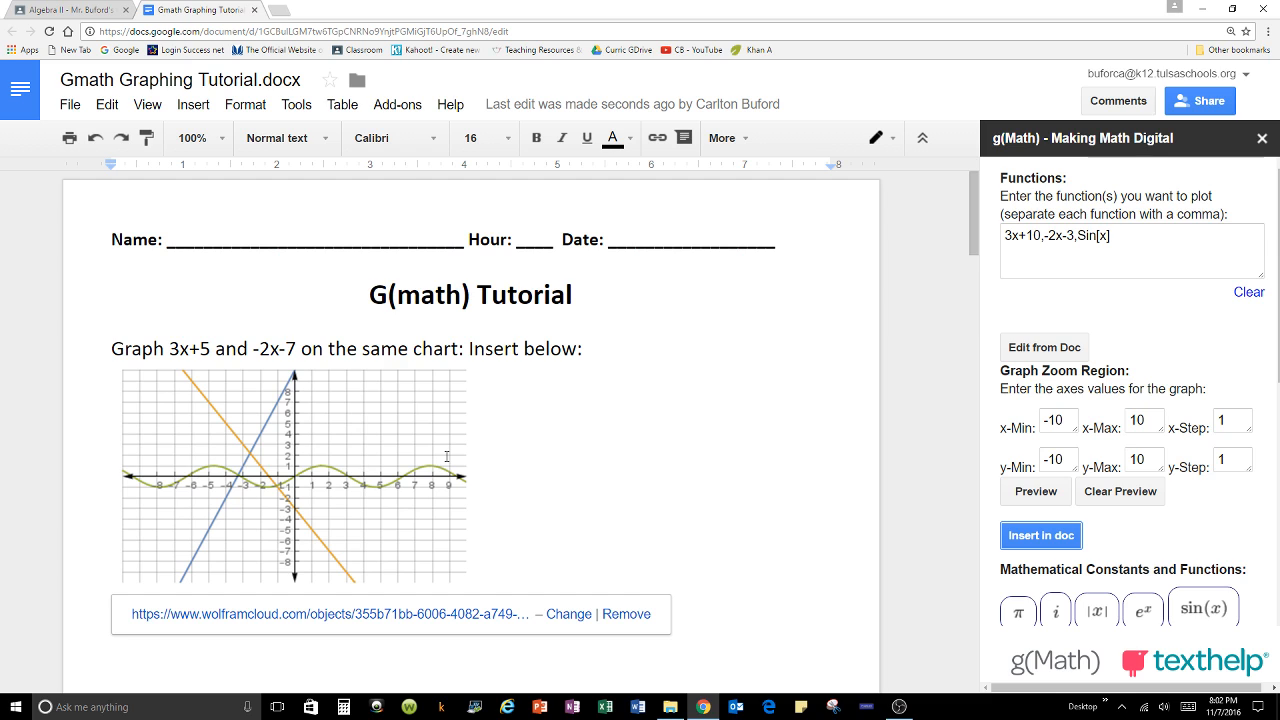
# Try resizing the inserted sample graph, making it narrower and slightly taller, and delete it from the document
pyautogui.click(447, 490)
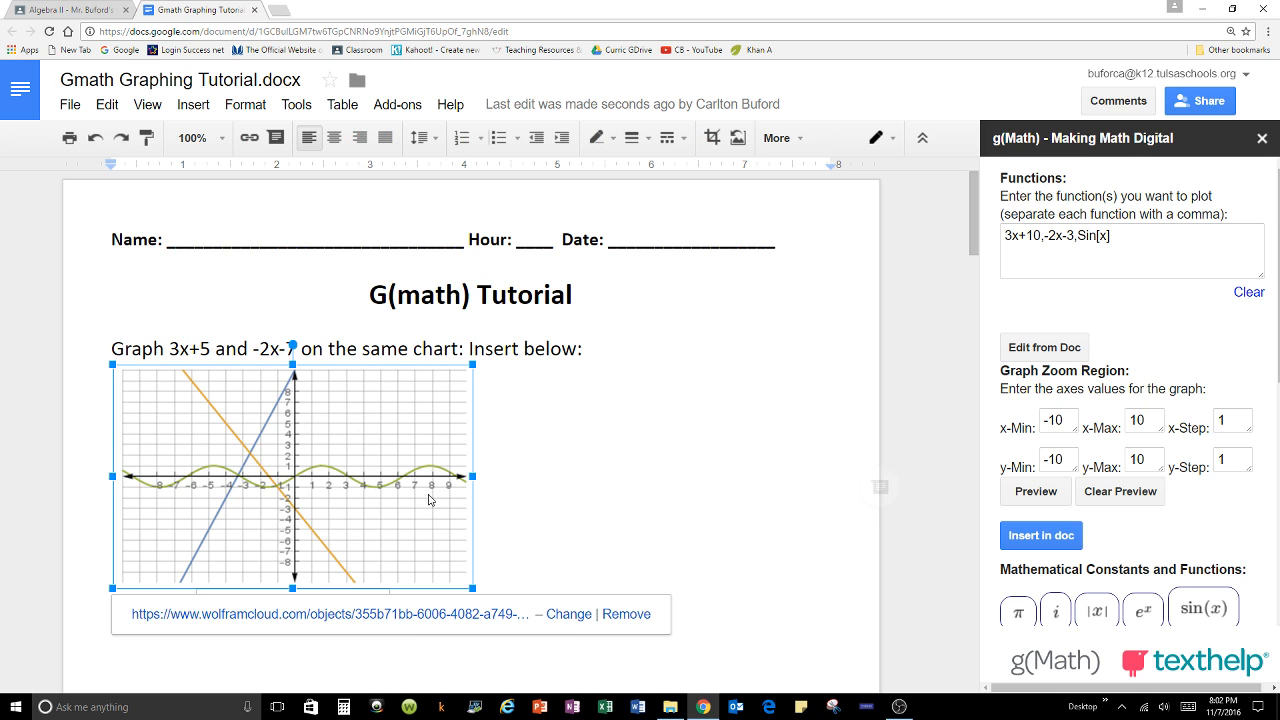
pyautogui.moveTo(472, 476); pyautogui.dragTo(433, 476)
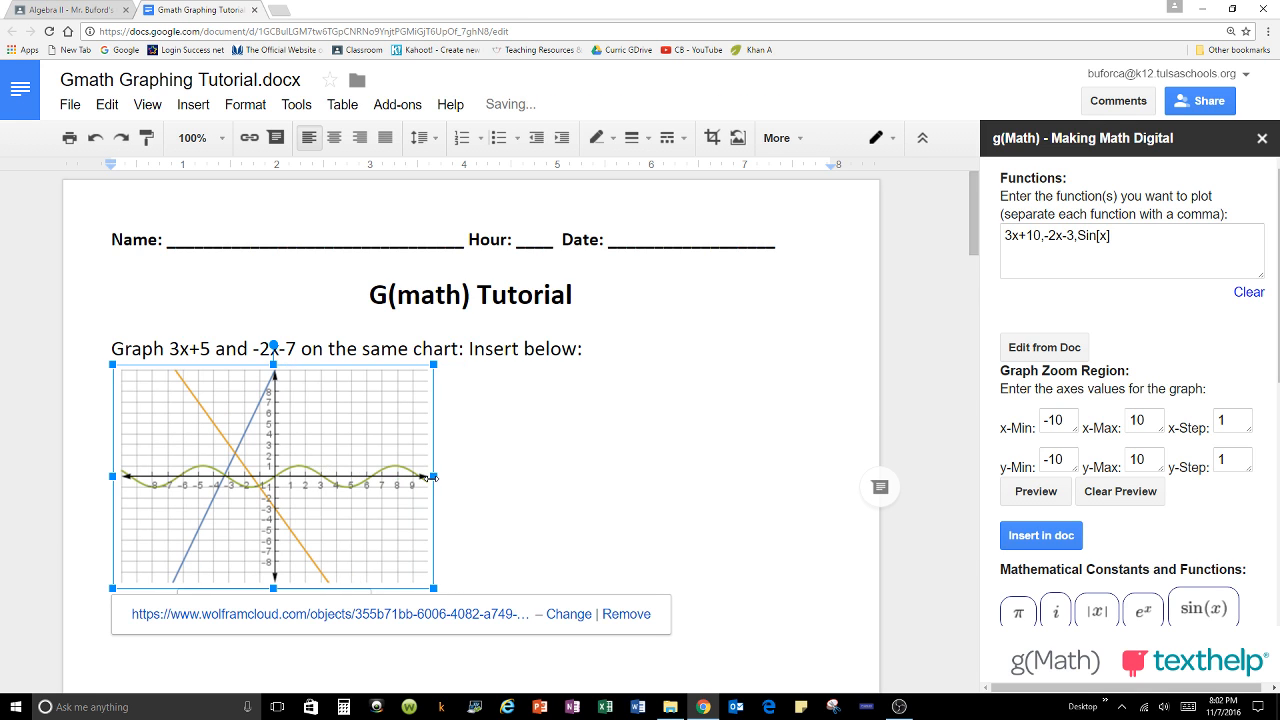
pyautogui.moveTo(433, 588)
pyautogui.mouseDown()
pyautogui.moveTo(375, 578)
pyautogui.moveTo(370, 542)
pyautogui.moveTo(450, 601)
pyautogui.mouseUp()
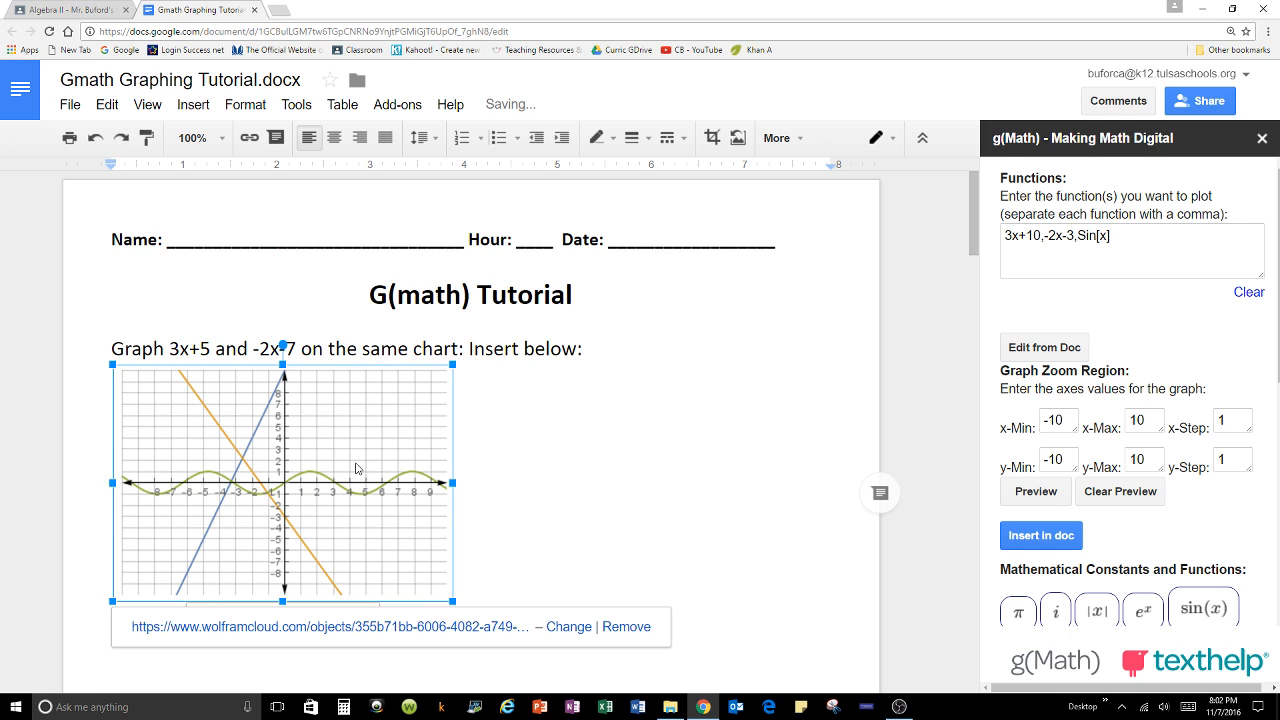
pyautogui.press('Delete')
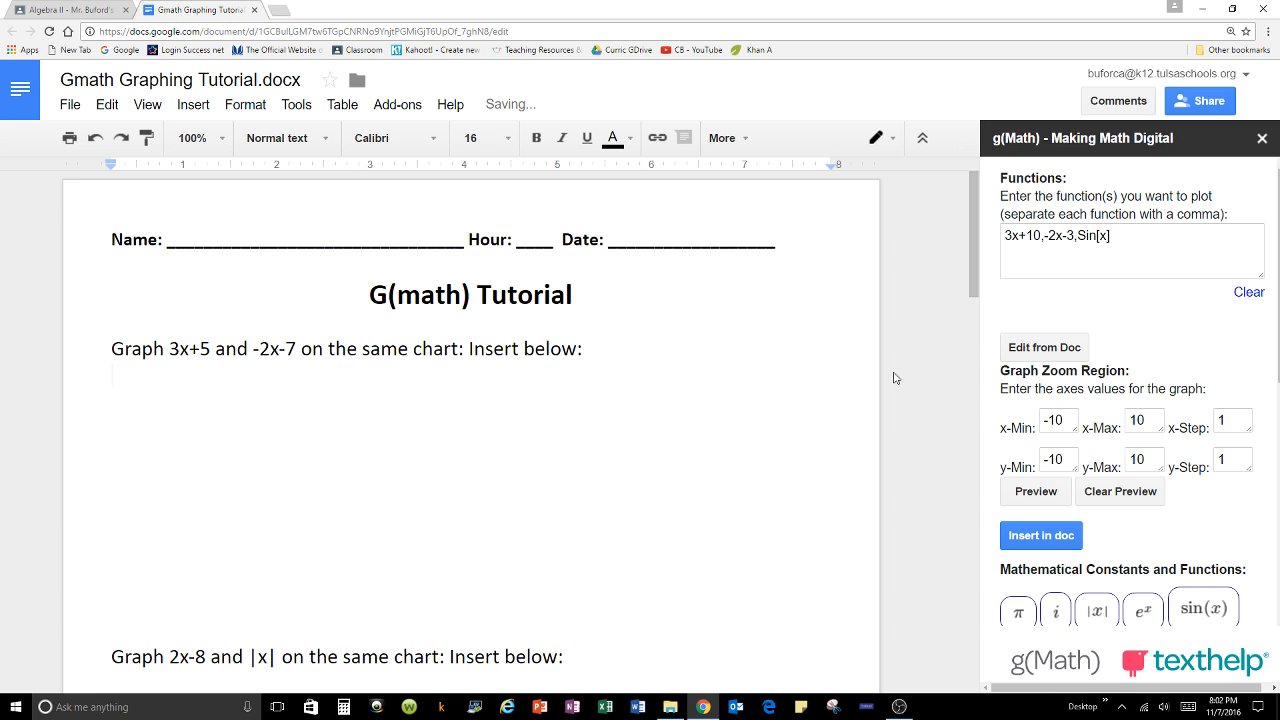
# Replace the sample functions with 3x+5,-2x-7 and insert their graph below the first graphing exercise
pyautogui.click(1126, 238)
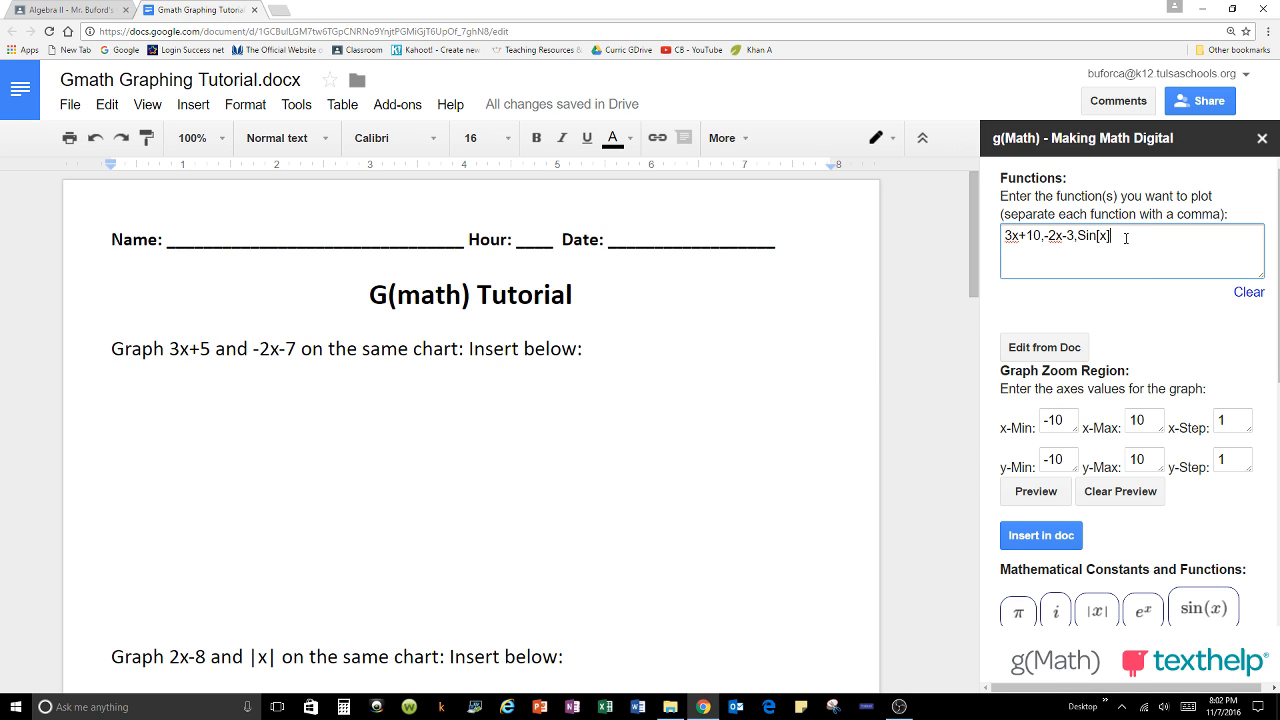
pyautogui.click(1249, 292)
pyautogui.click(1044, 242)
pyautogui.click(117, 375)
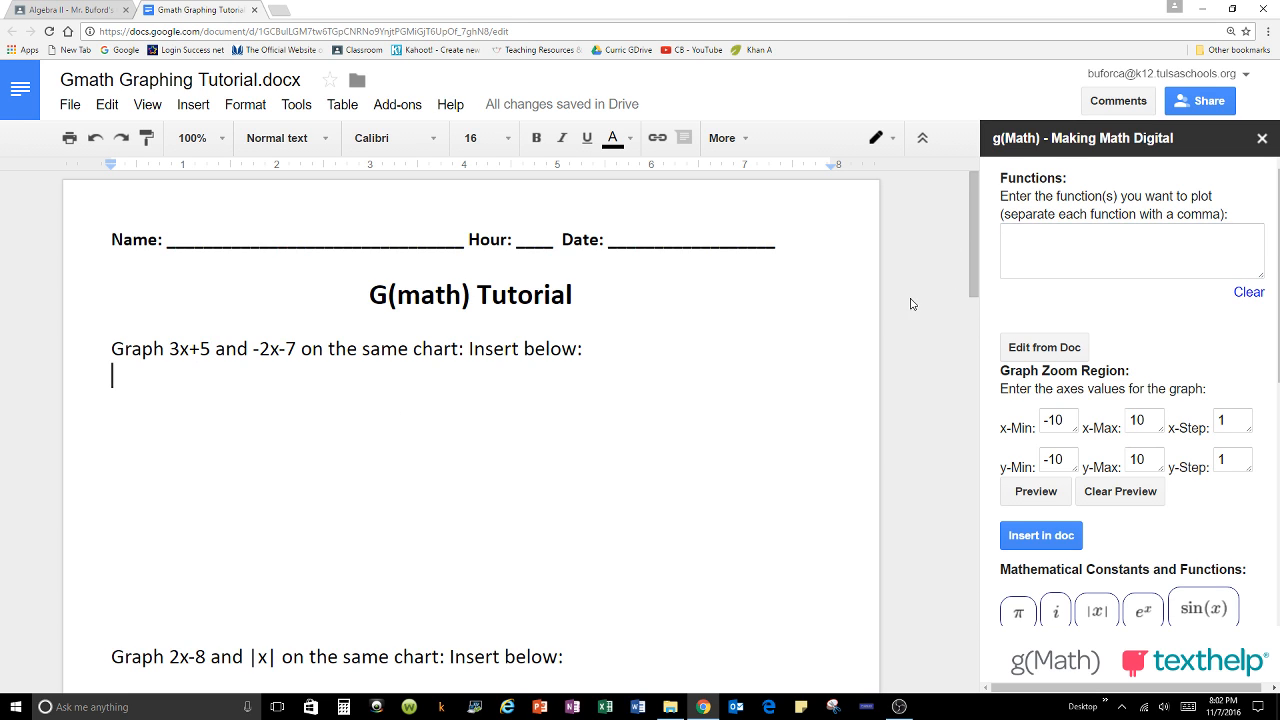
pyautogui.click(1011, 243)
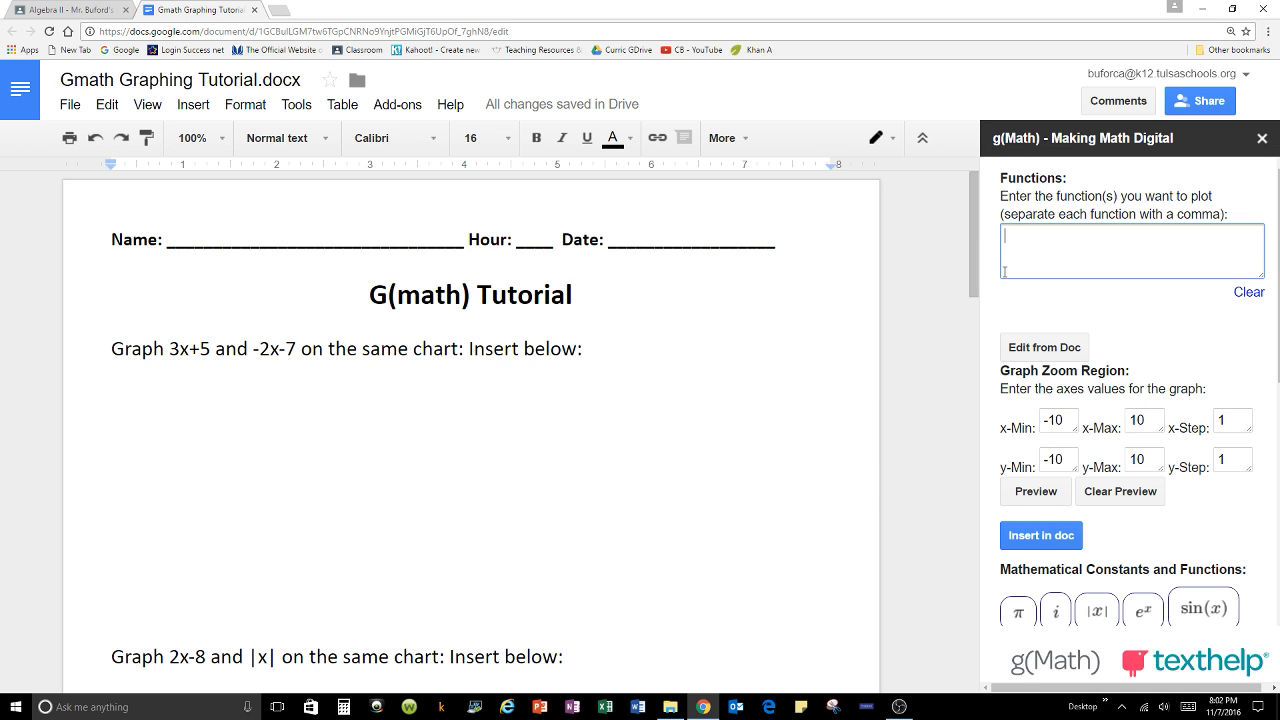
pyautogui.write('3x+5')
pyautogui.write(',-2x-7')
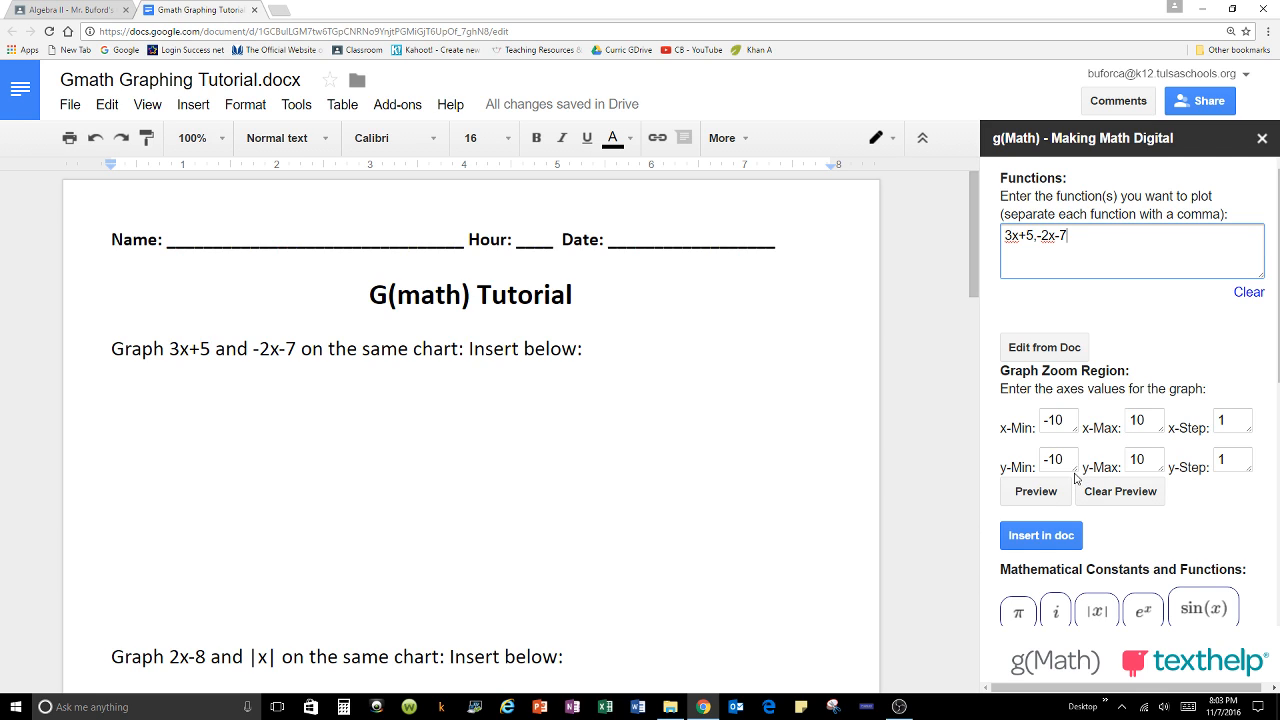
pyautogui.click(1046, 537)
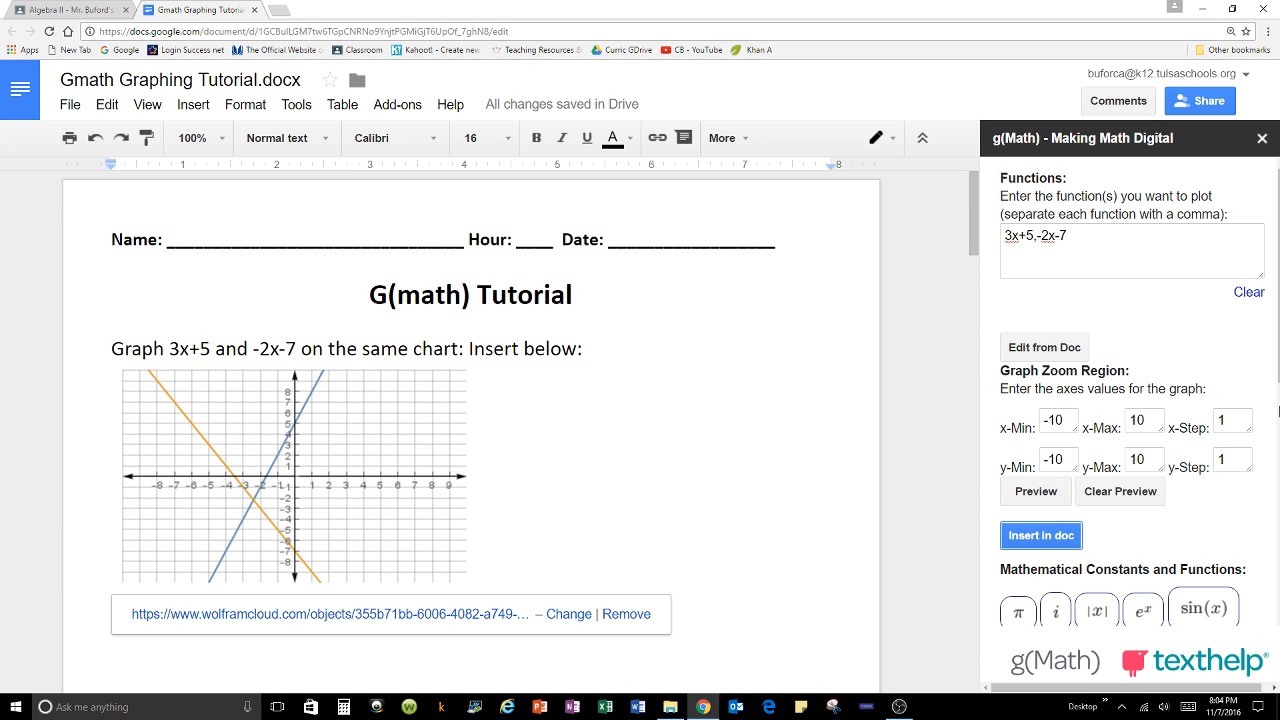
# Examine the mathematical constants and functions that g(Math) offers for graphing
pyautogui.scroll(-2, 1121, 420)
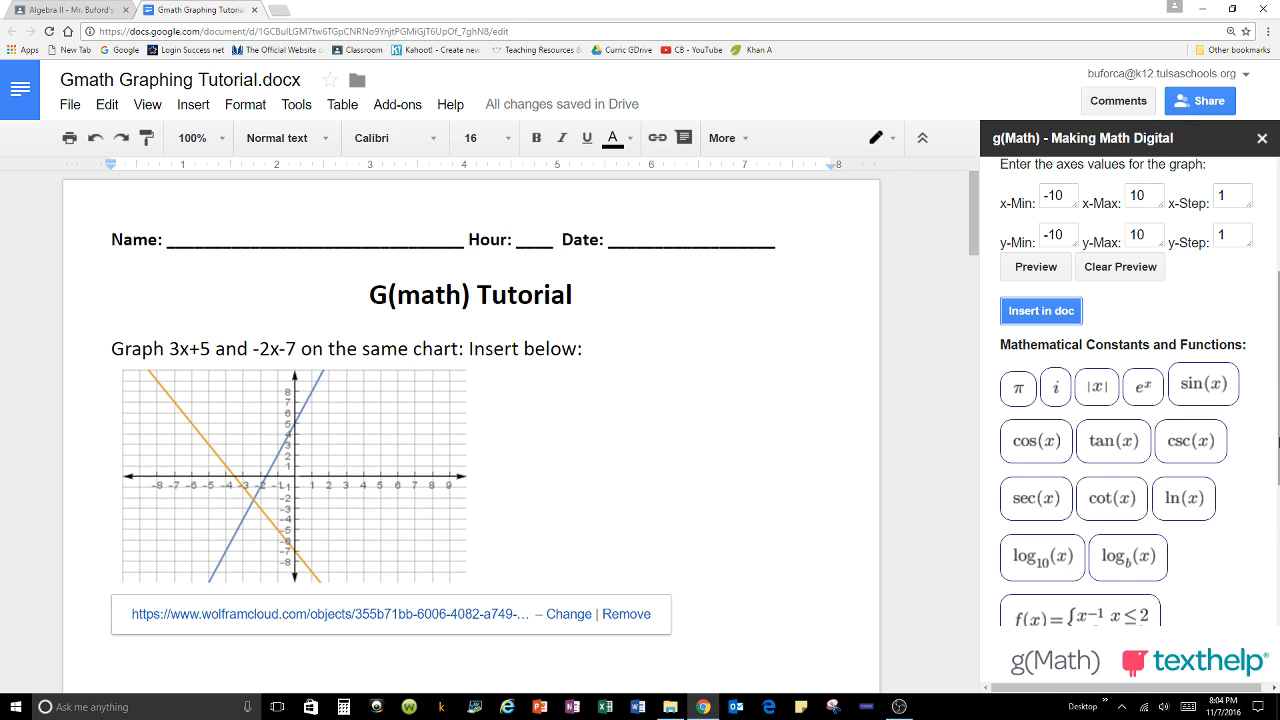
pyautogui.moveTo(1279, 442); pyautogui.dragTo(1279, 340)
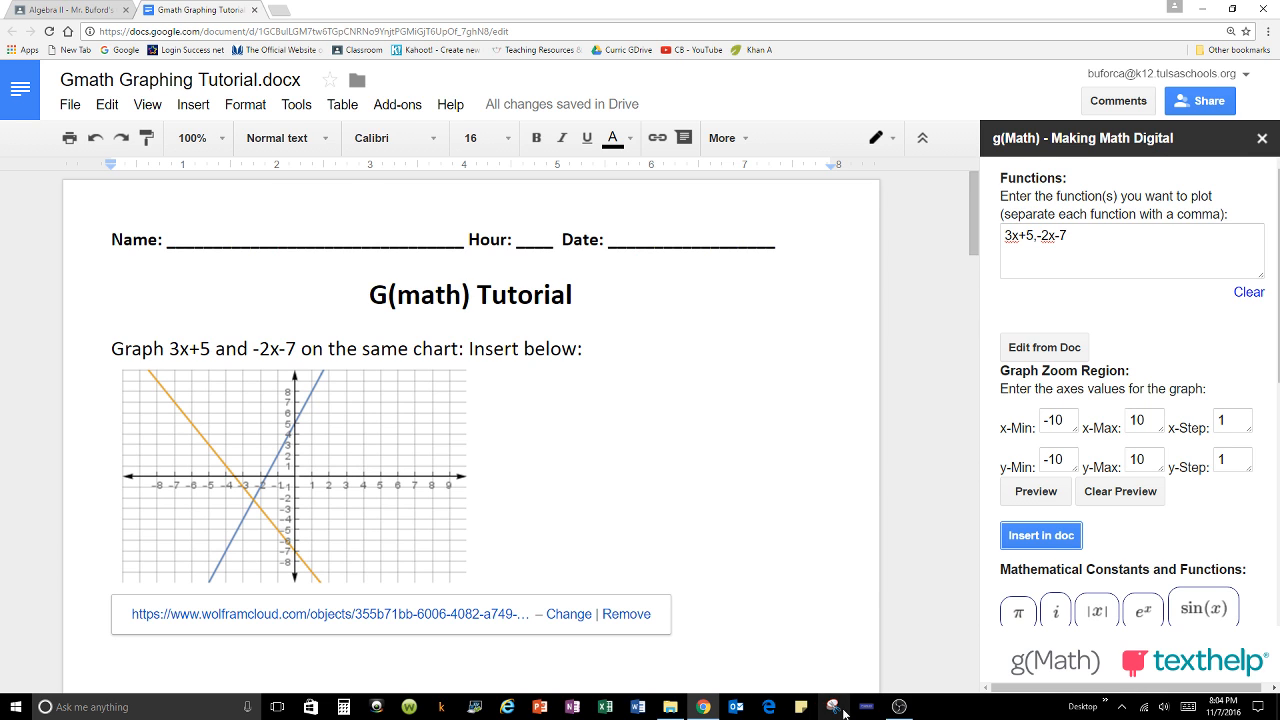
pyautogui.click(899, 706)
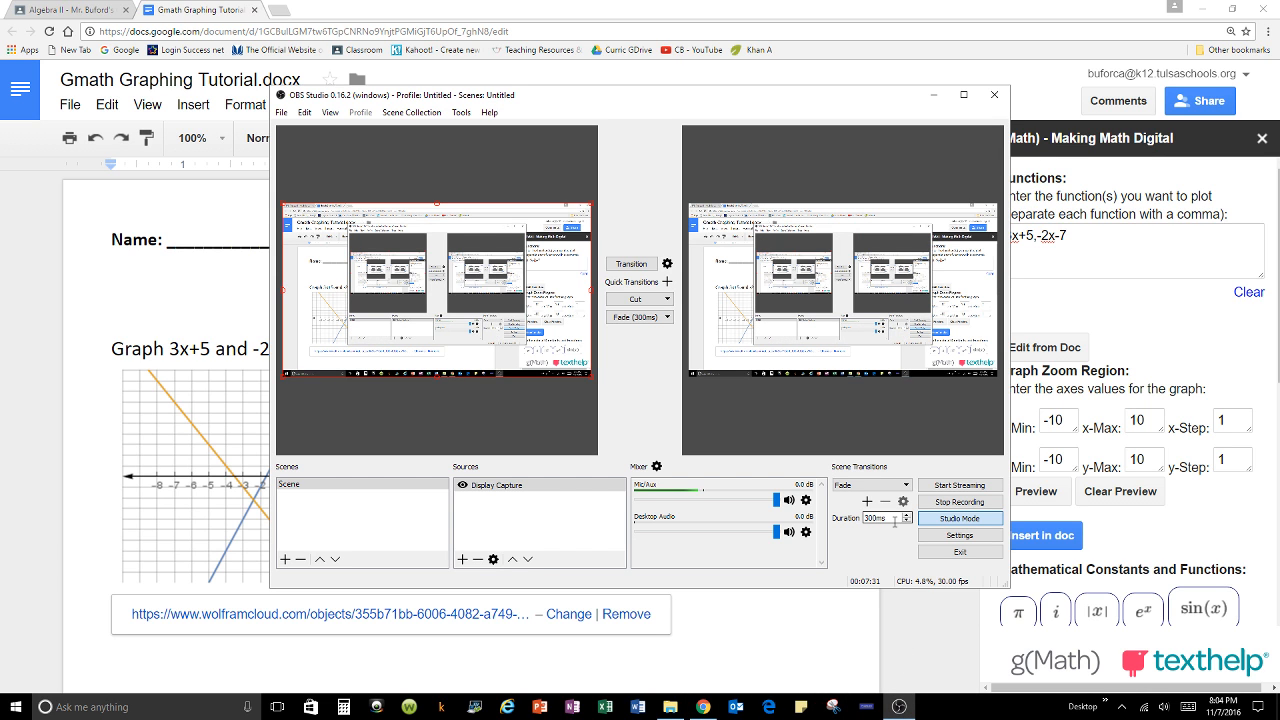